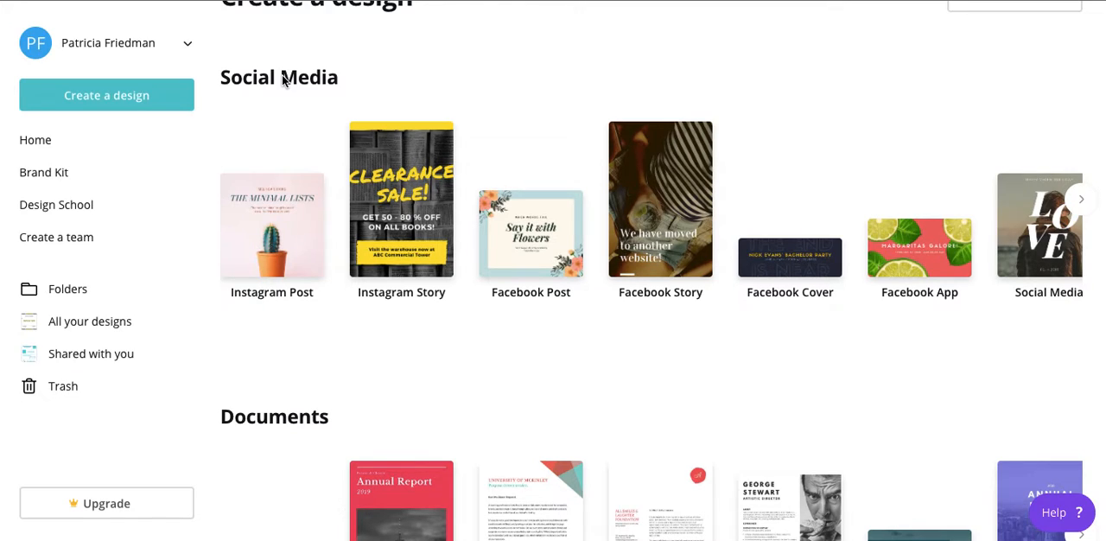
Create a new 500 px × 500 px logo design from the Marketing design types
scroll(336, 375, "down", 3)
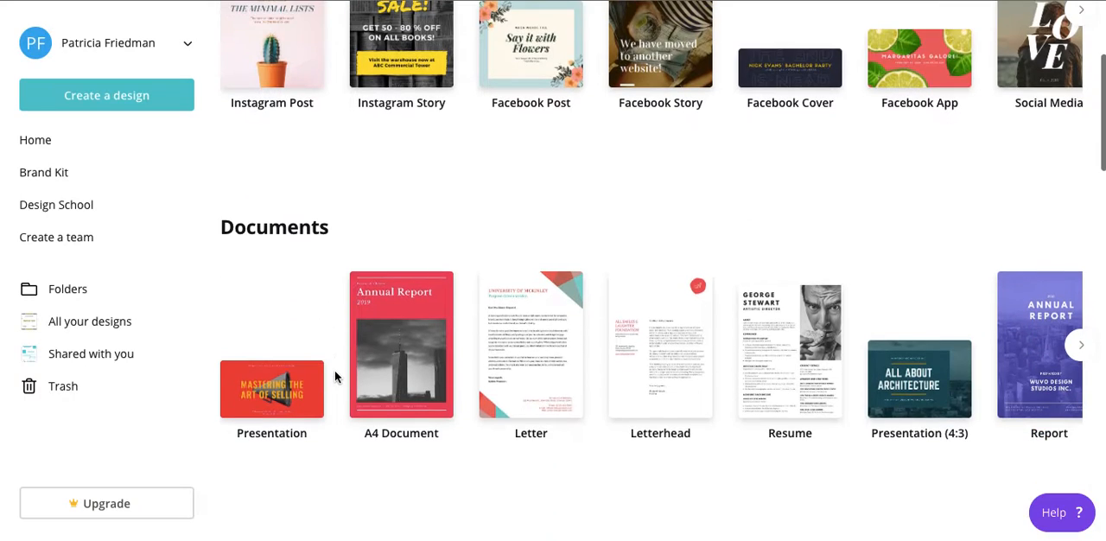
scroll(337, 376, "down", 10)
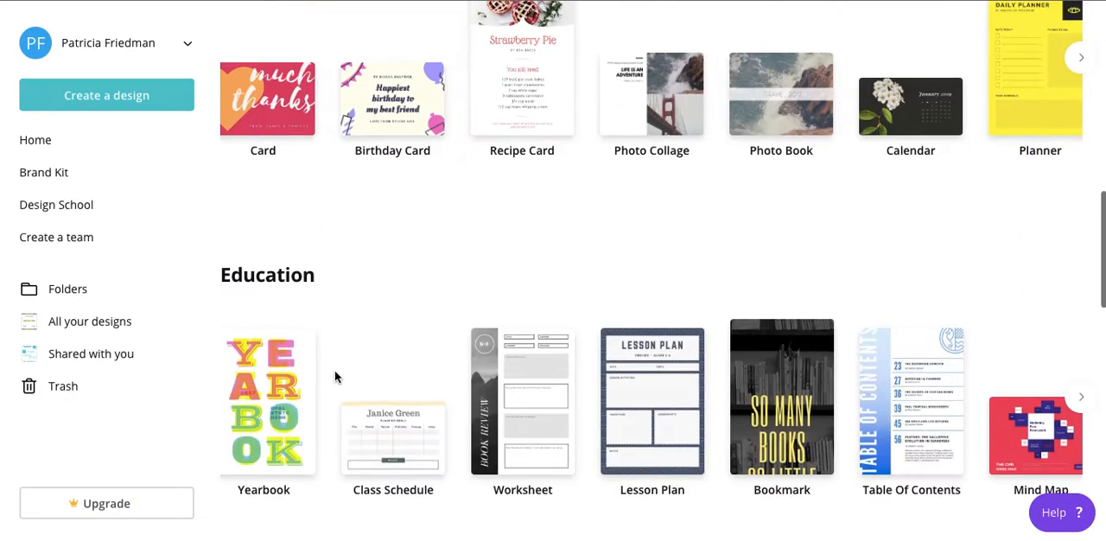
scroll(316, 423, "down", 2)
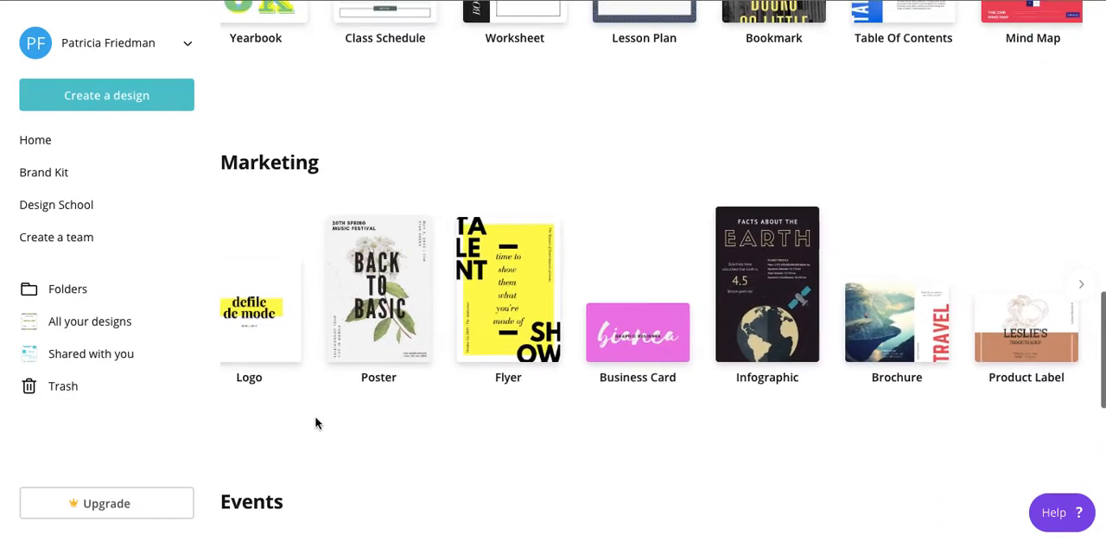
scroll(257, 342, "left", 1)
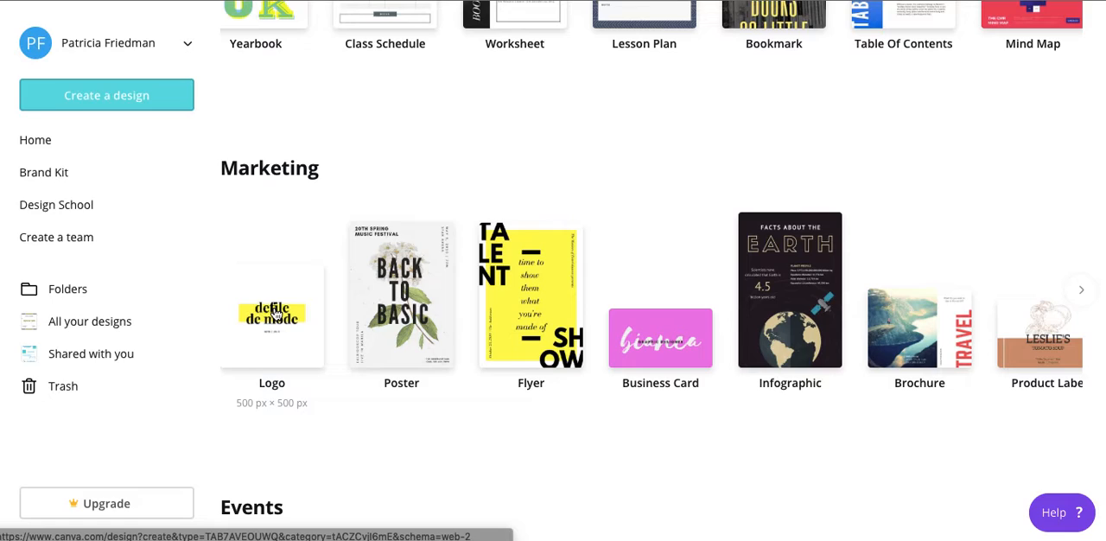
left_click(274, 313)
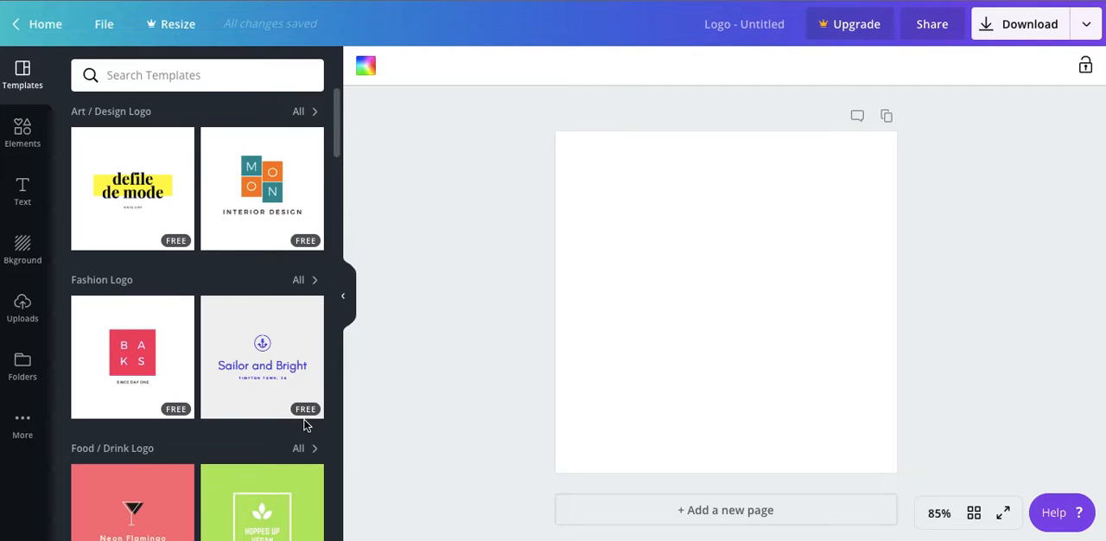
Apply the free kommune template from the DJ Logo category to the blank logo page
scroll(262, 367, "down", 4)
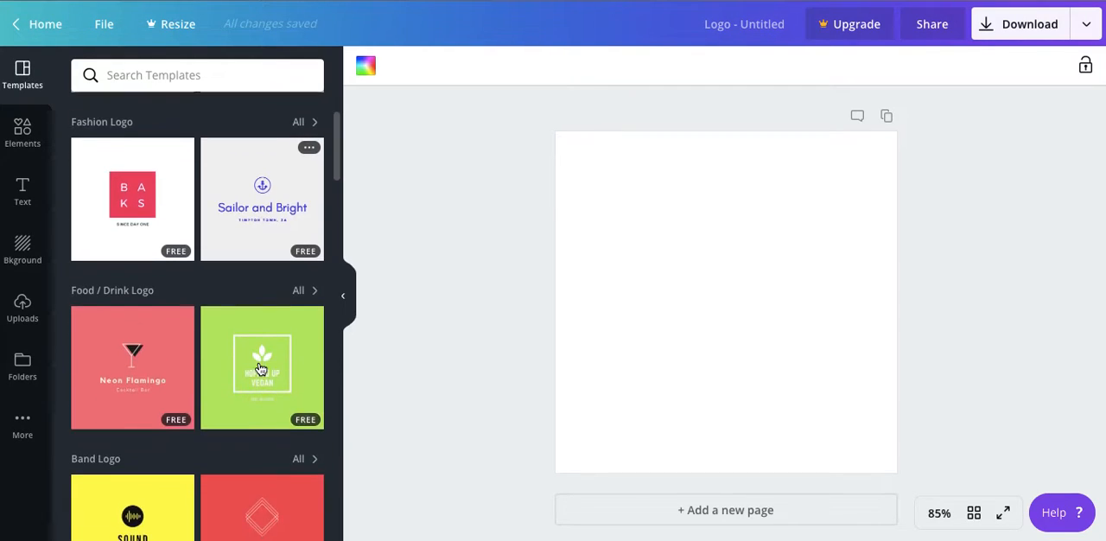
scroll(260, 369, "down", 6)
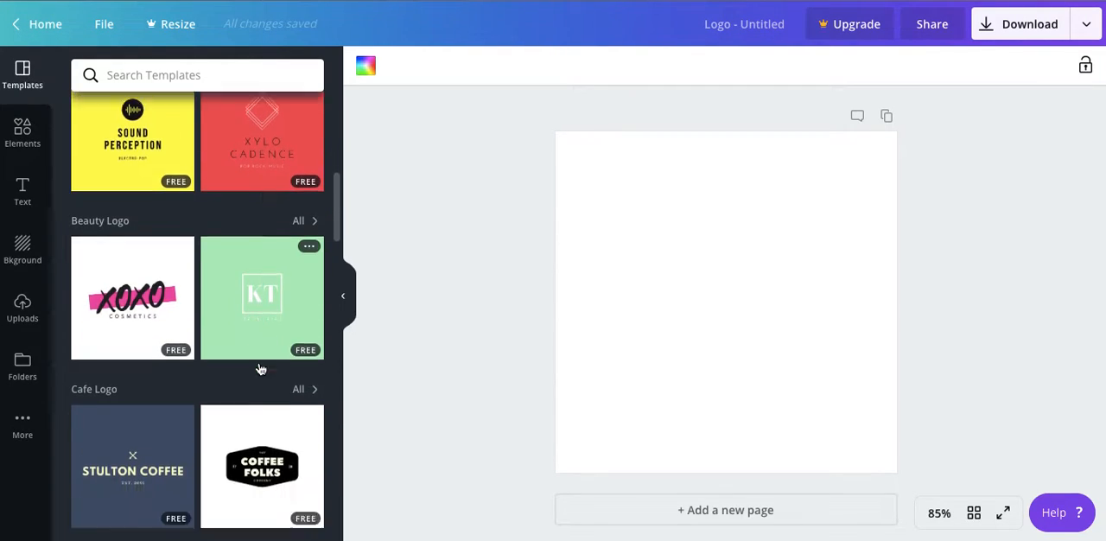
scroll(260, 369, "down", 5)
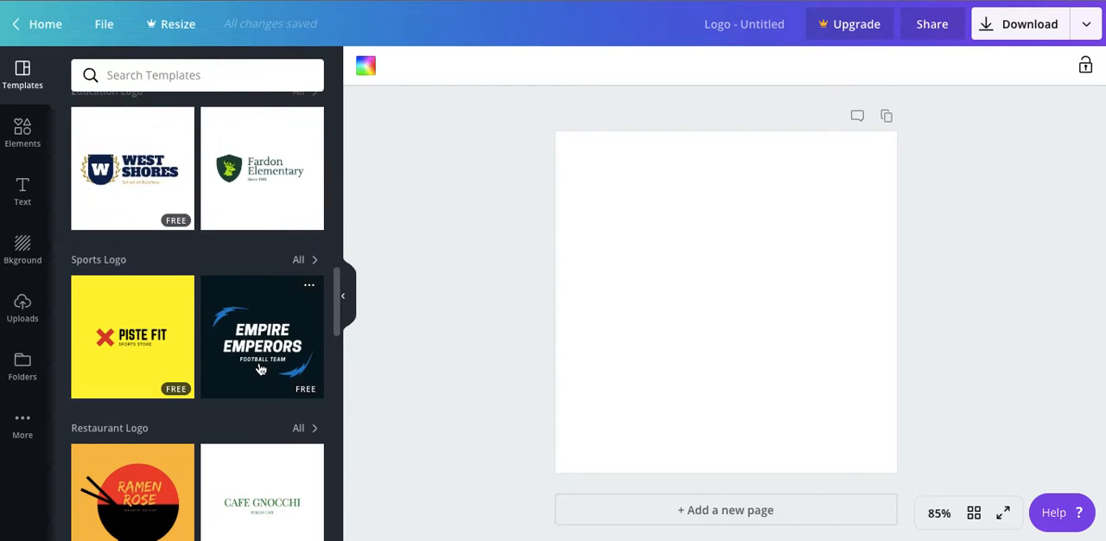
scroll(260, 369, "down", 5)
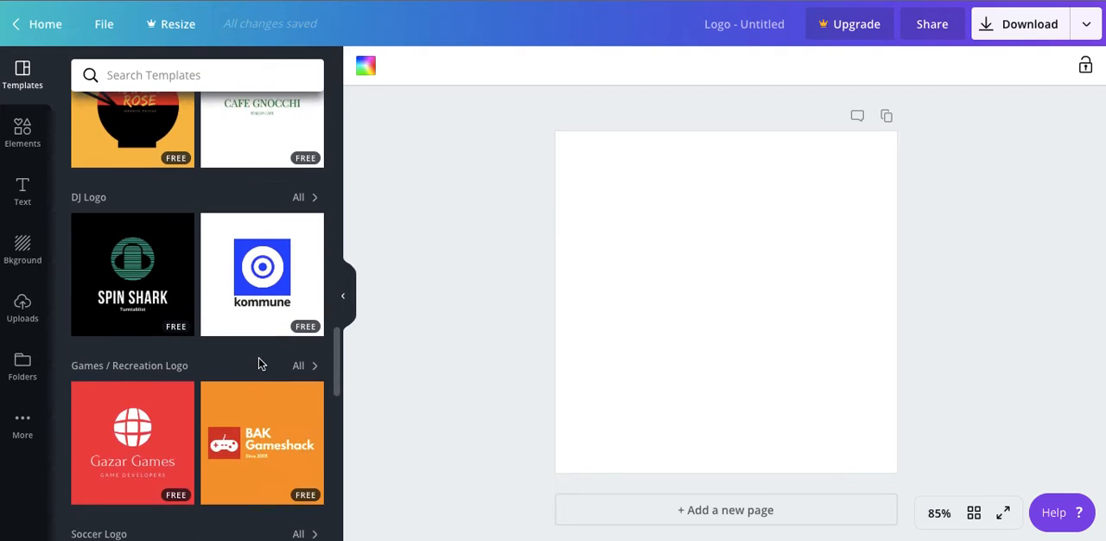
scroll(260, 364, "down", 1)
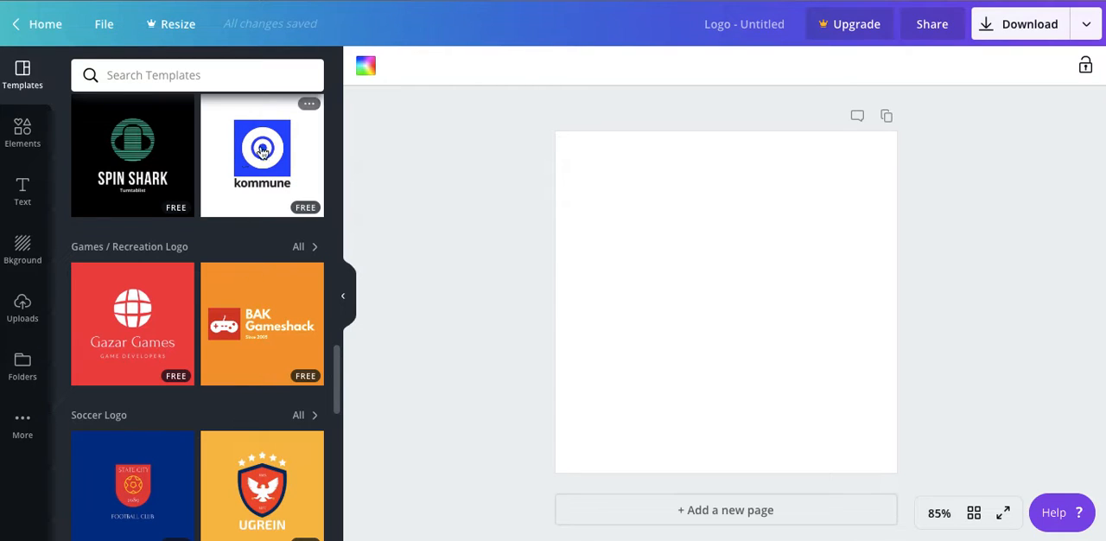
left_click(290, 166)
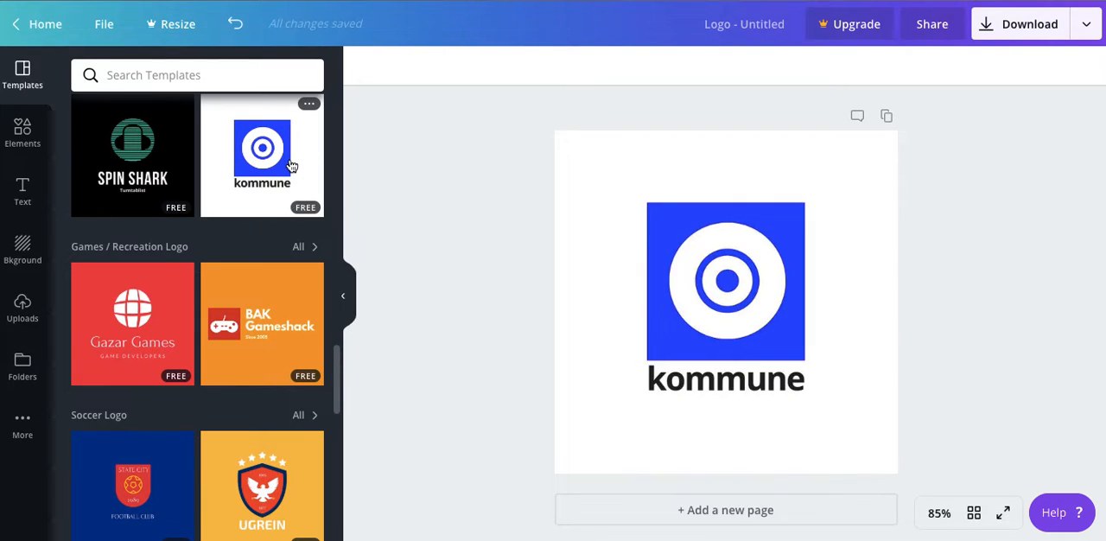
Recolour the blue square behind the circles with a custom blue of slightly shifted hue
left_click(771, 232)
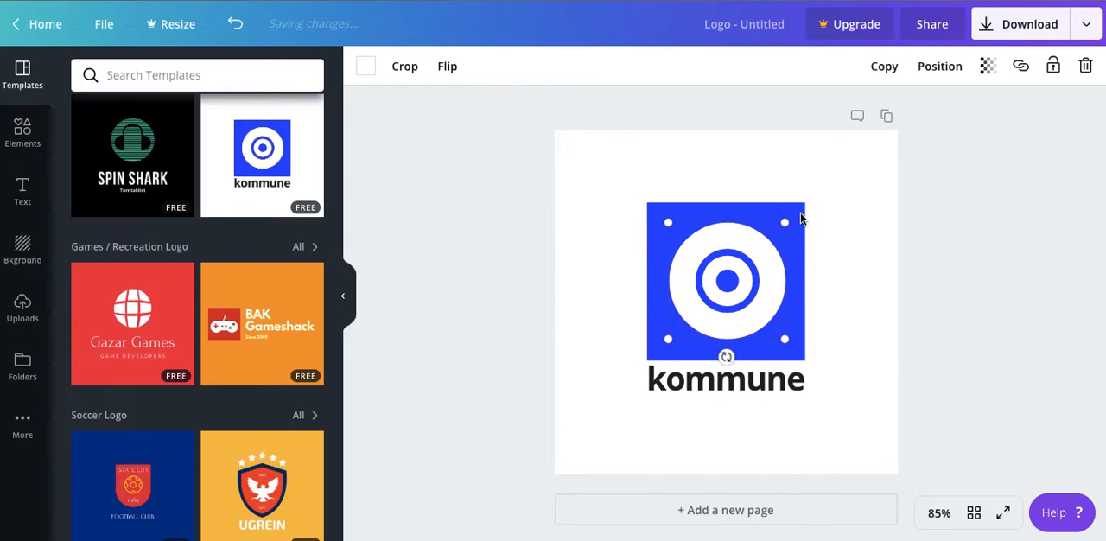
left_click(825, 222)
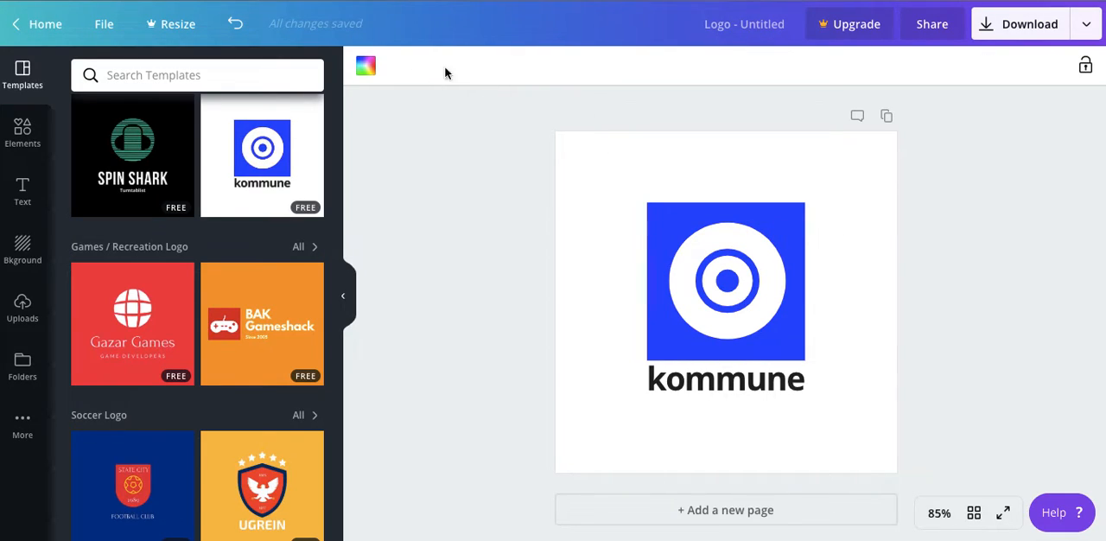
left_click(784, 213)
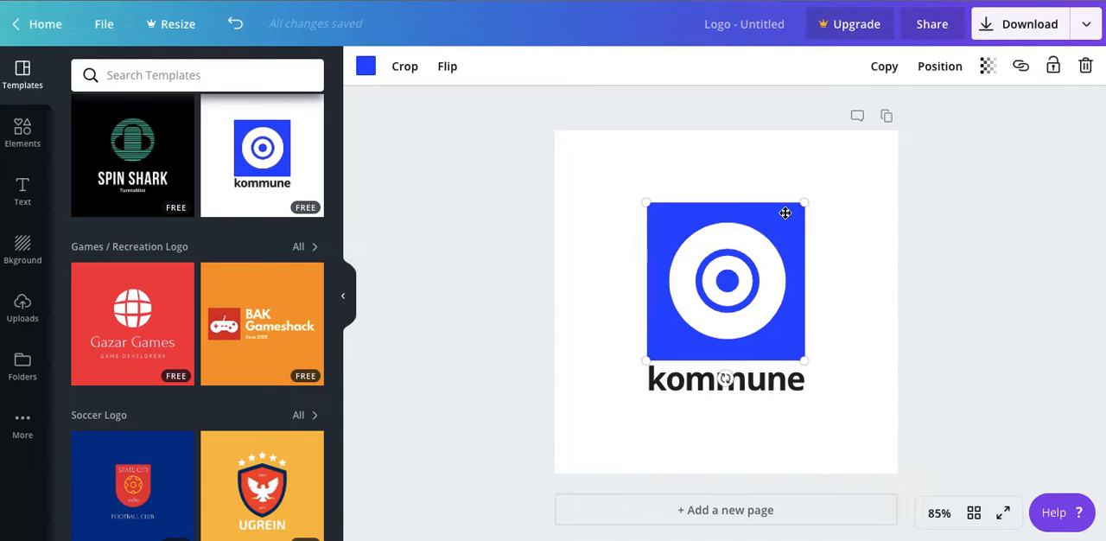
mouse_move(803, 205)
left_mouse_down()
mouse_move(913, 113)
mouse_move(642, 286)
mouse_move(766, 200)
mouse_move(793, 197)
left_mouse_up()
left_click(365, 68)
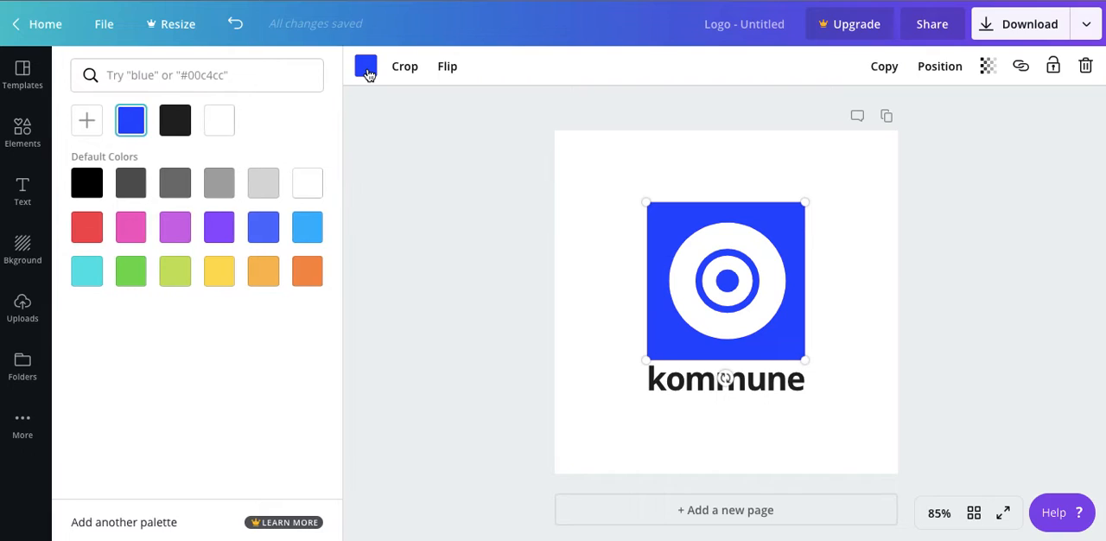
left_click(87, 125)
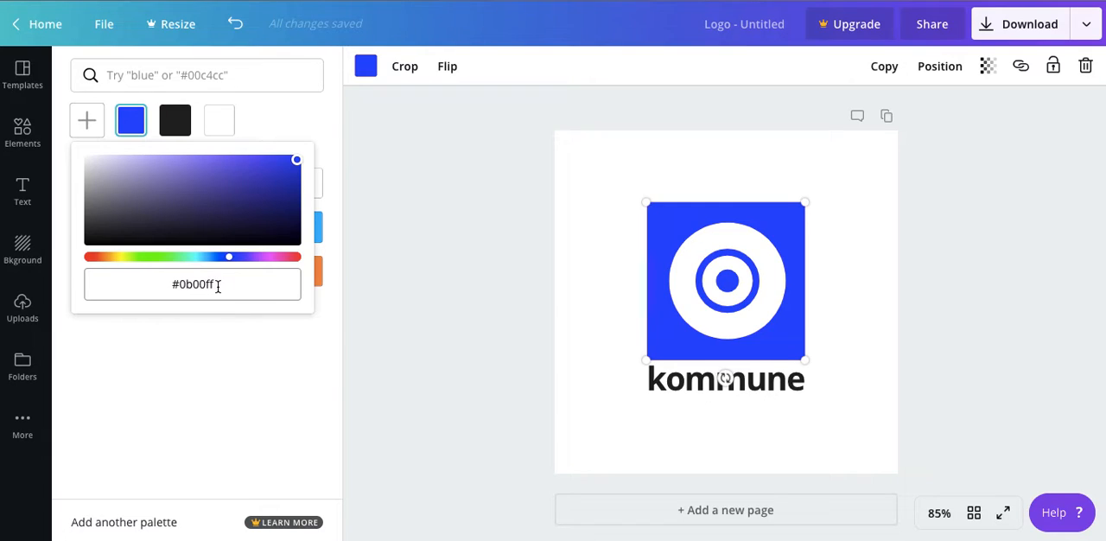
mouse_move(229, 257)
left_mouse_down()
mouse_move(165, 260)
mouse_move(257, 264)
mouse_move(228, 260)
left_mouse_up()
left_click(742, 319)
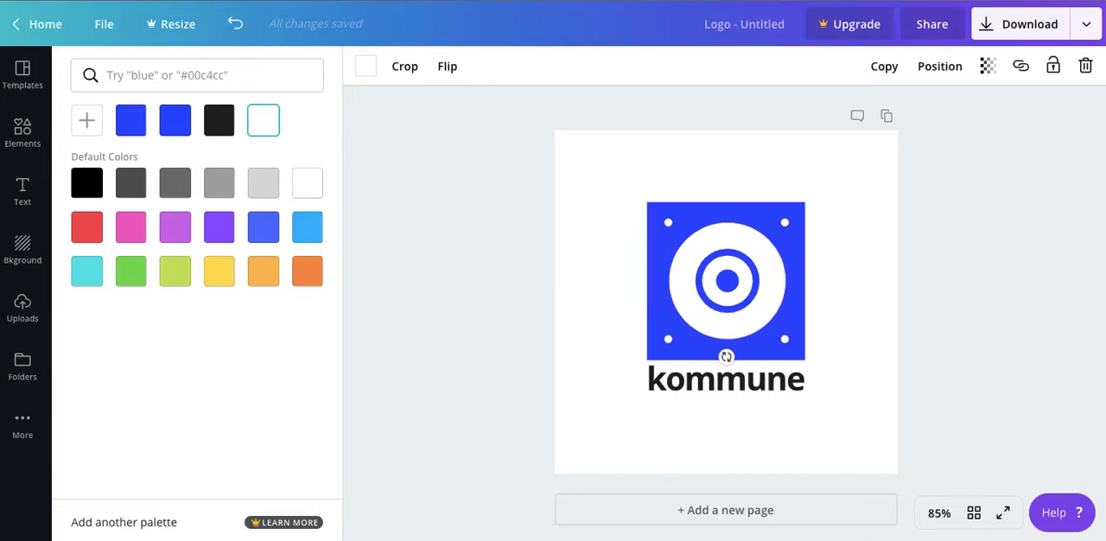
Set the kommune text's letter spacing to -62 and its line height to 1.42
left_click(763, 379)
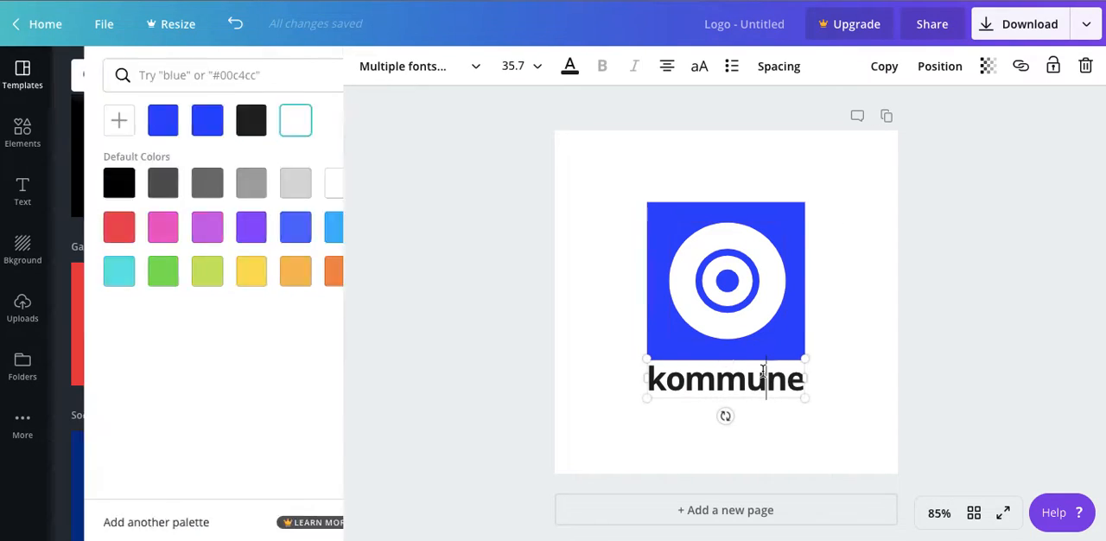
double_click(763, 377)
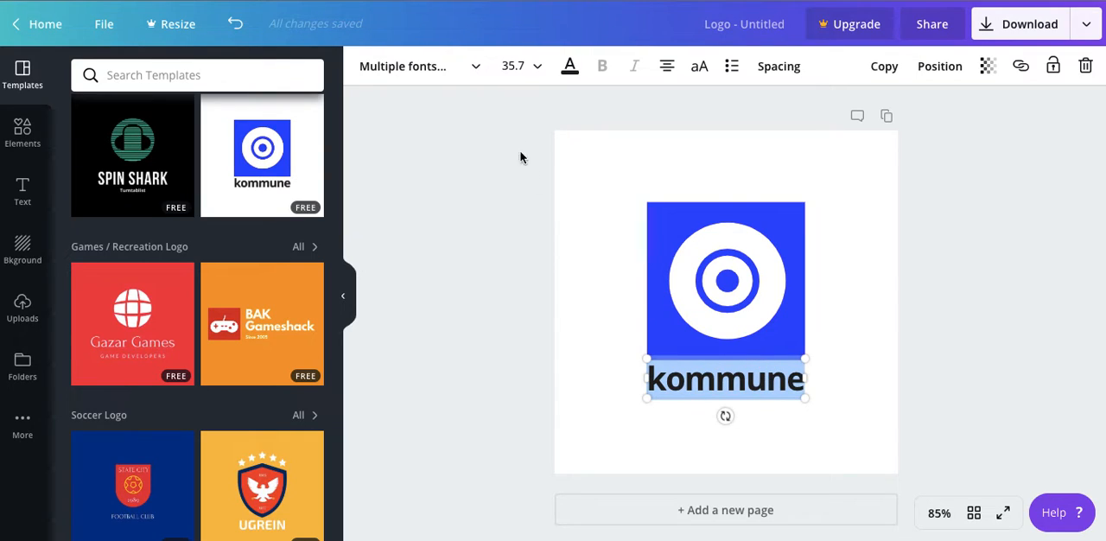
left_click(474, 69)
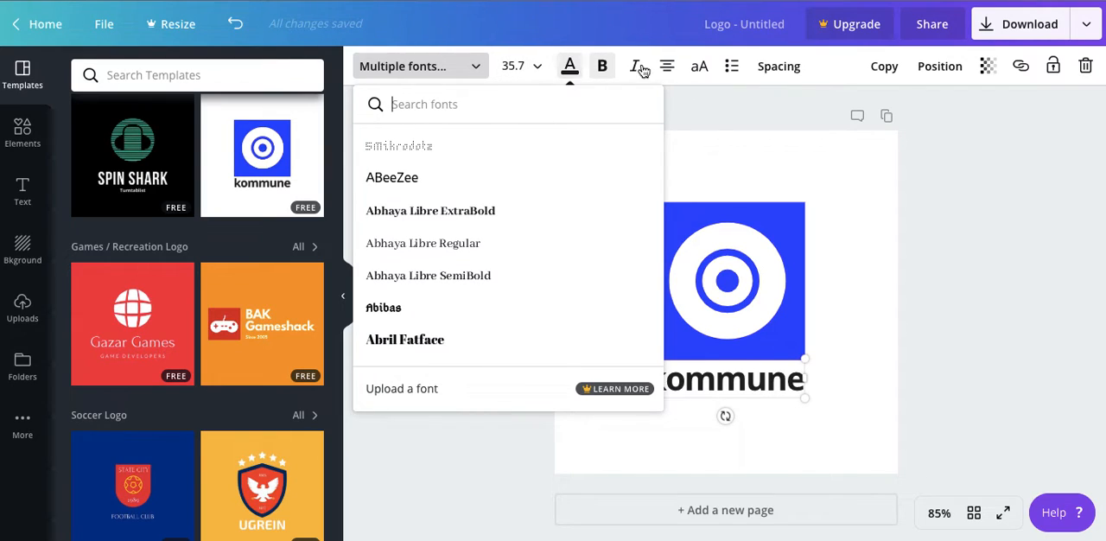
left_click(770, 76)
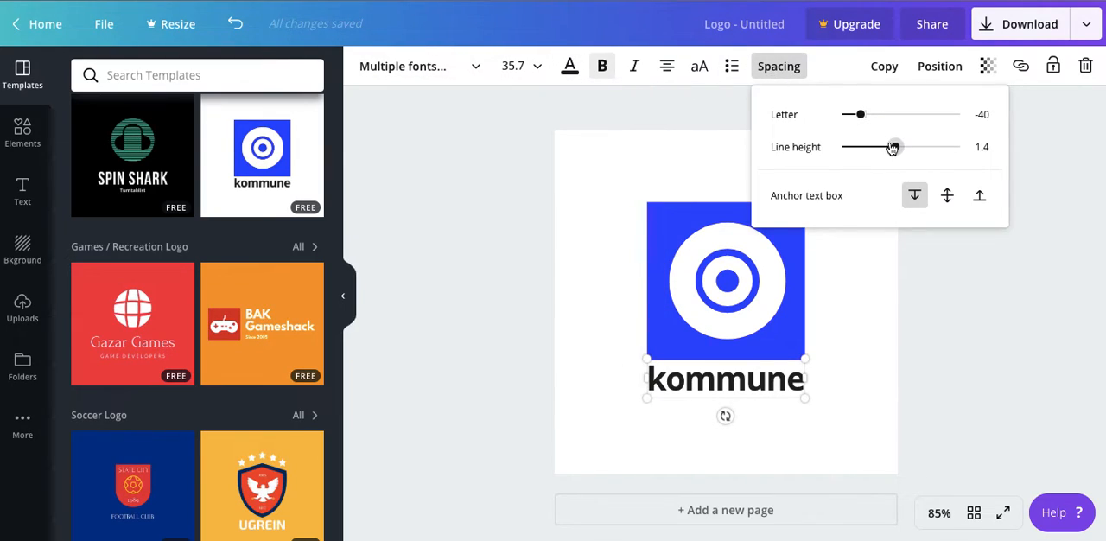
mouse_move(896, 147)
left_mouse_down()
mouse_move(929, 148)
mouse_move(896, 147)
left_mouse_up()
mouse_move(859, 114)
left_mouse_down()
mouse_move(908, 113)
mouse_move(826, 117)
mouse_move(863, 118)
mouse_move(837, 121)
mouse_move(858, 128)
left_mouse_up()
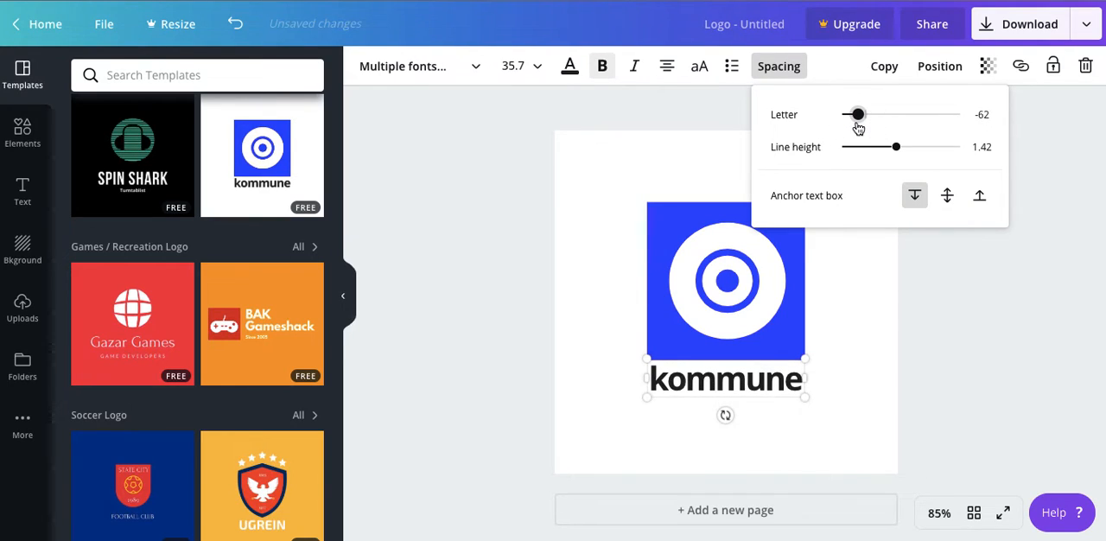
left_click(680, 171)
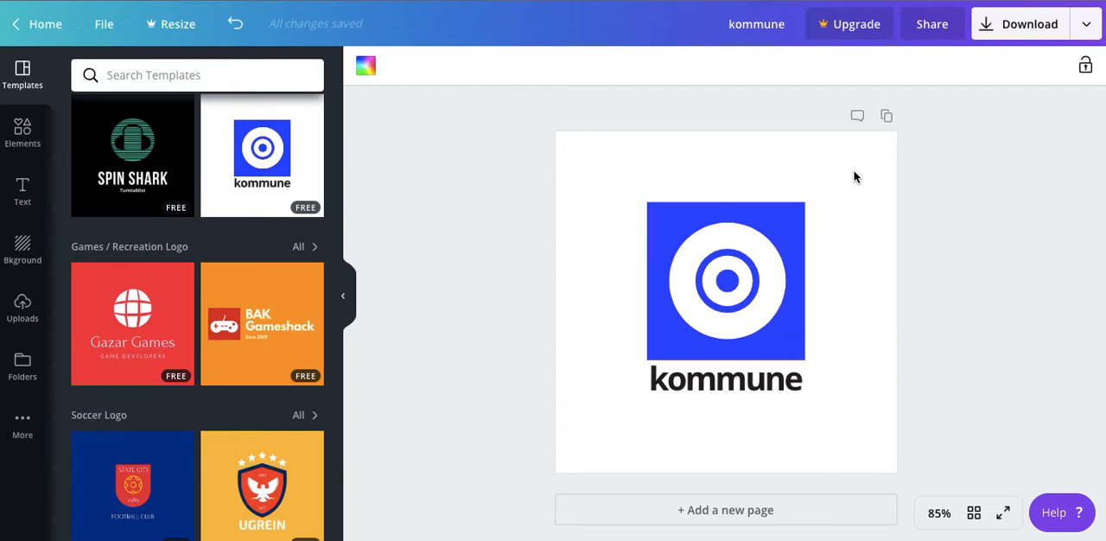
Look at the help topics and the help search for tips and features
left_click(1062, 524)
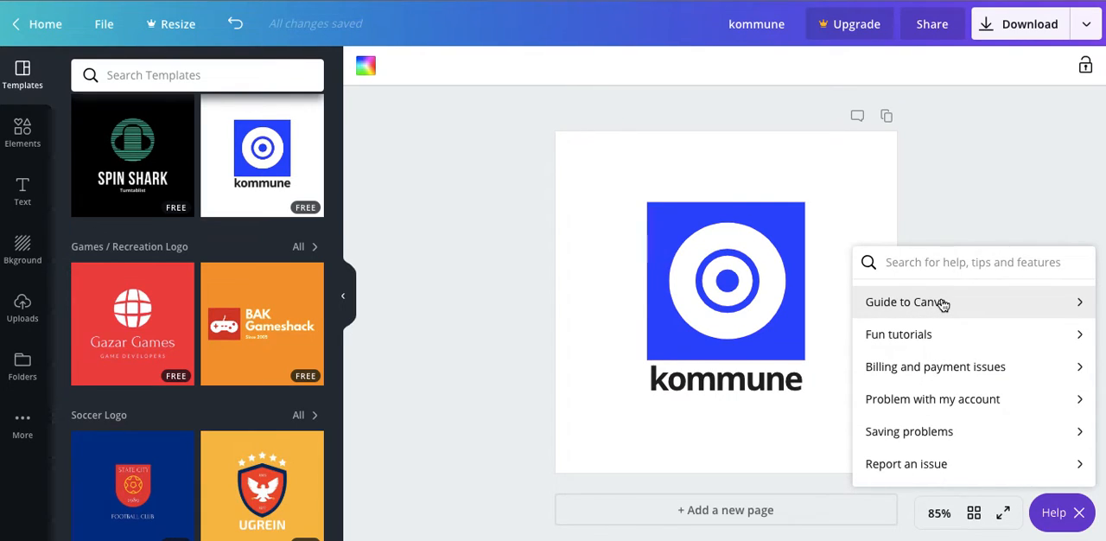
left_click(924, 263)
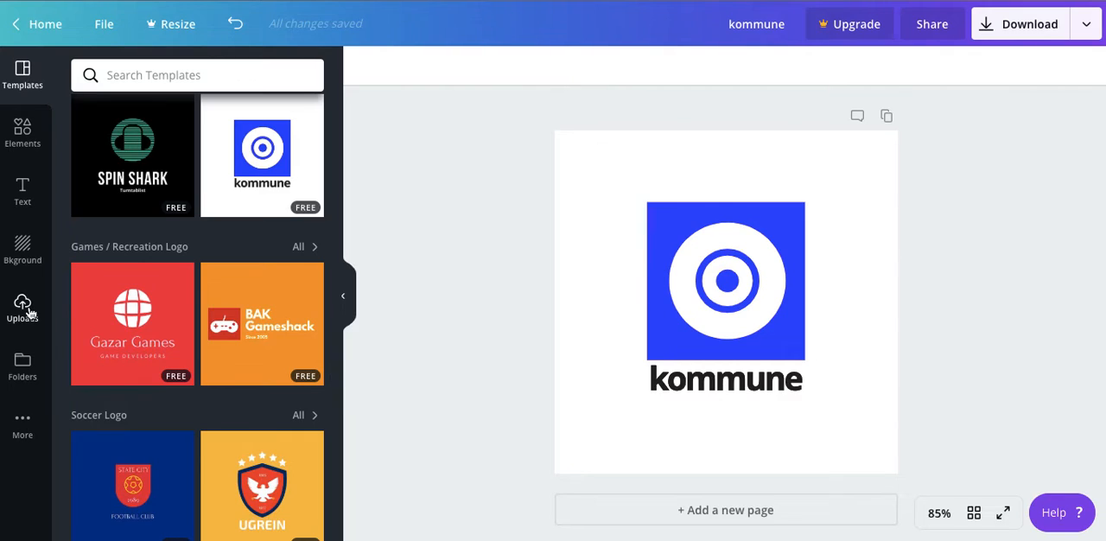
Add the free brush-stroke frame from the elements library and send it to the back behind the logo
left_click(26, 131)
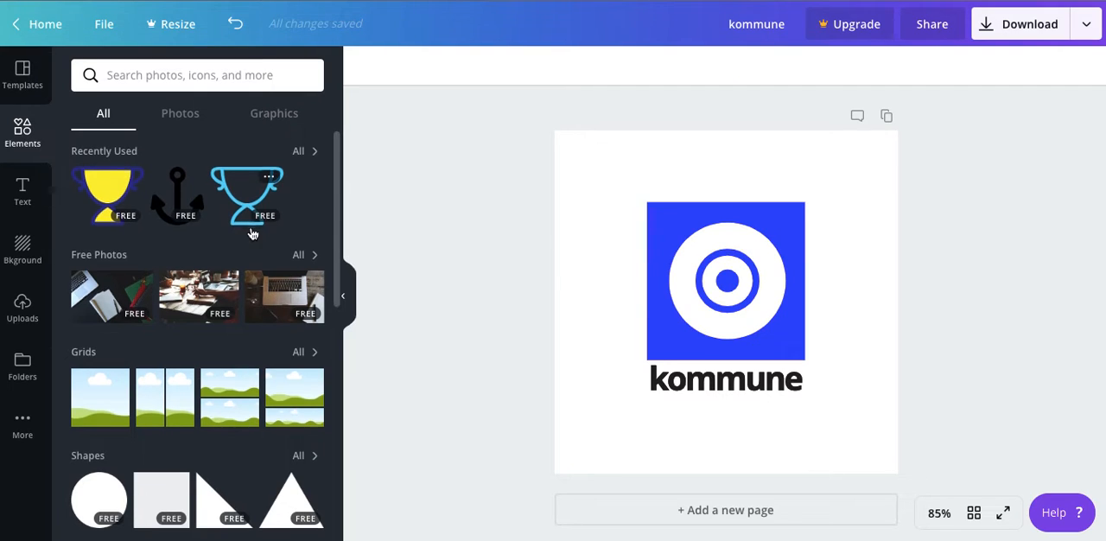
scroll(251, 234, "down", 3)
scroll(267, 424, "down", 1)
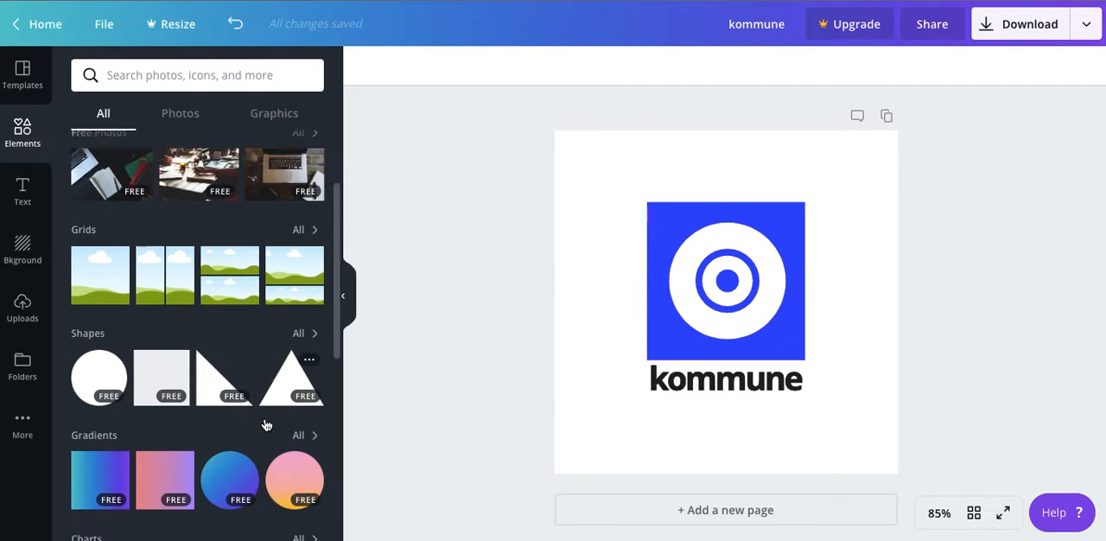
scroll(267, 424, "down", 5)
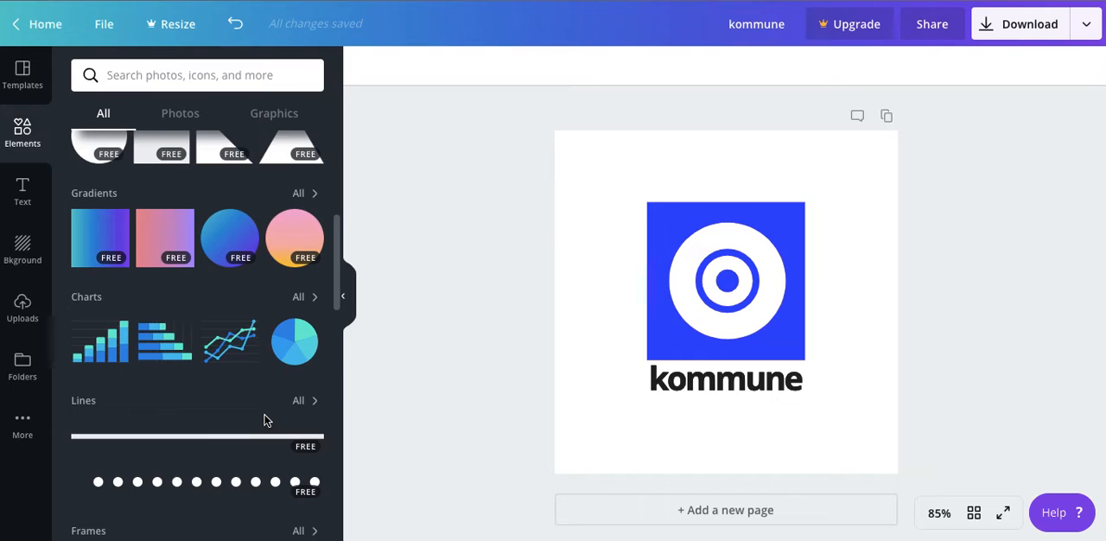
scroll(265, 420, "down", 4)
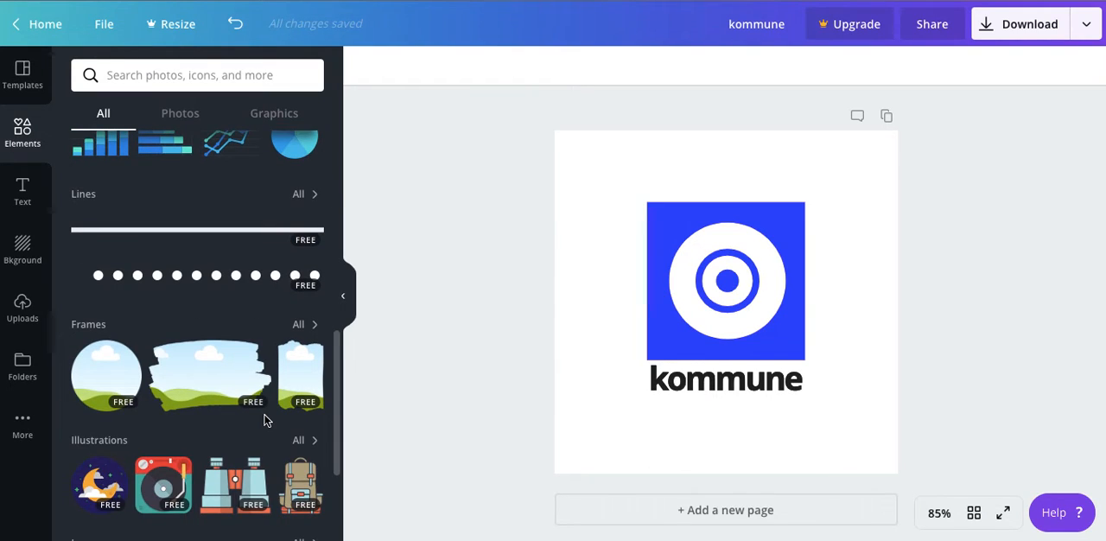
left_click(223, 384)
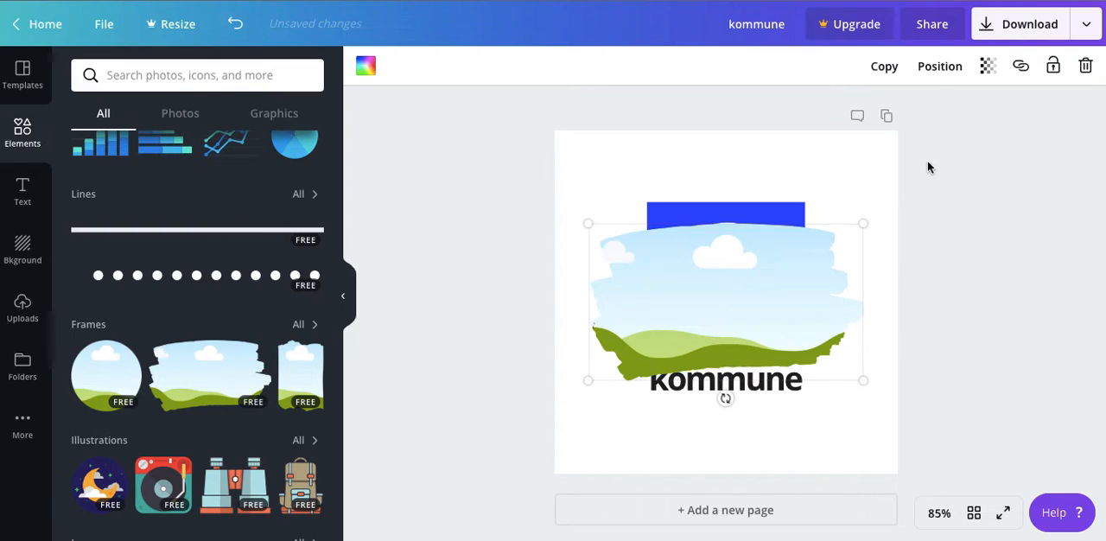
left_click(936, 69)
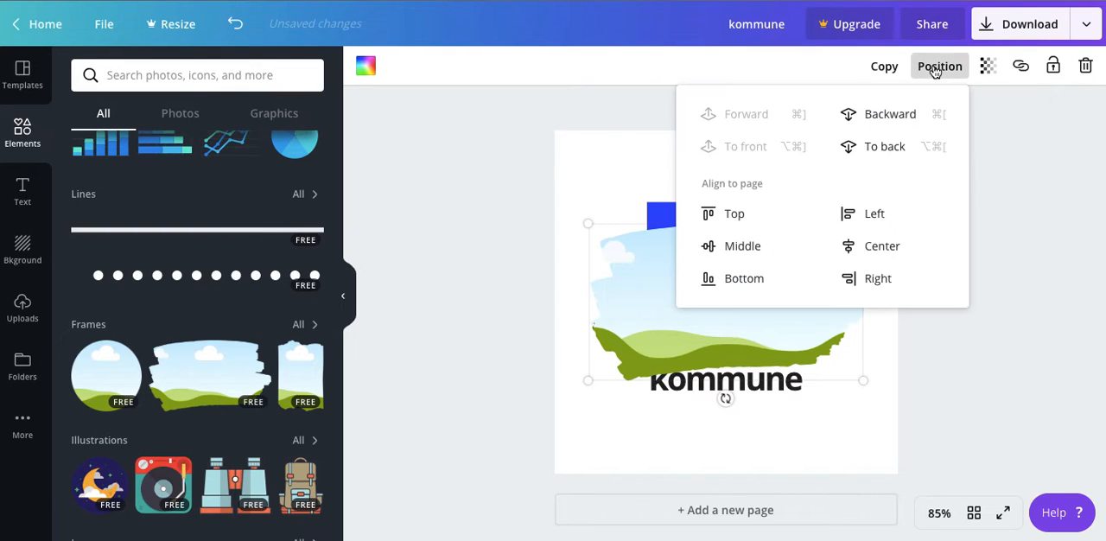
left_click(864, 146)
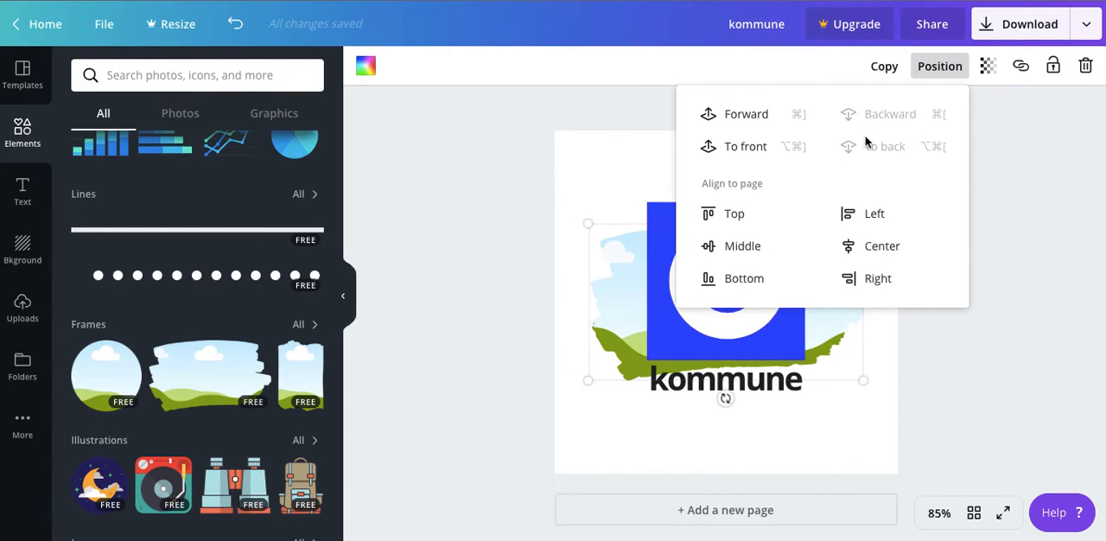
Delete the brush-stroke frame from the logo page
left_click(614, 319)
right_click(613, 318)
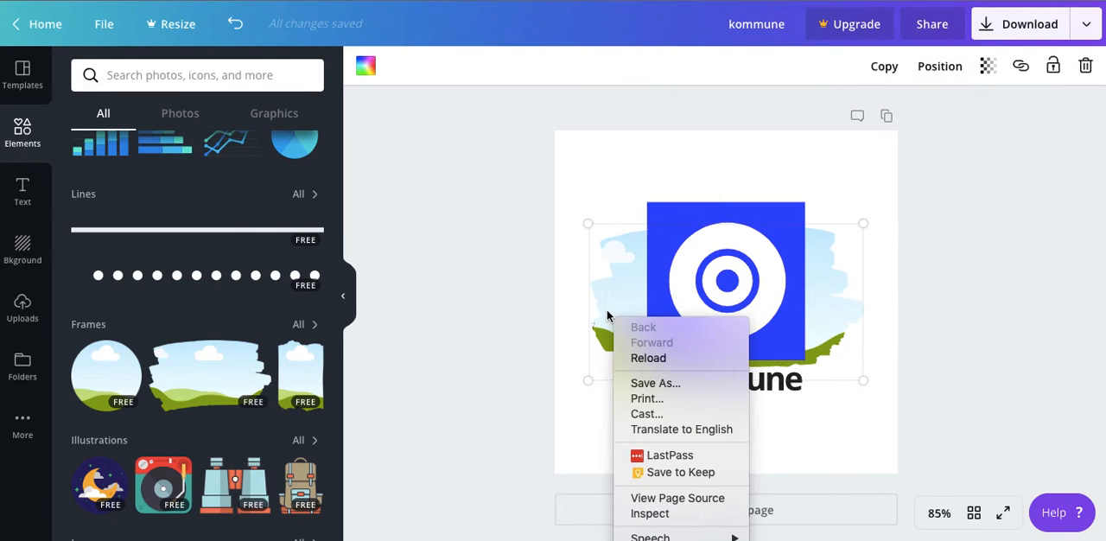
left_click(612, 234)
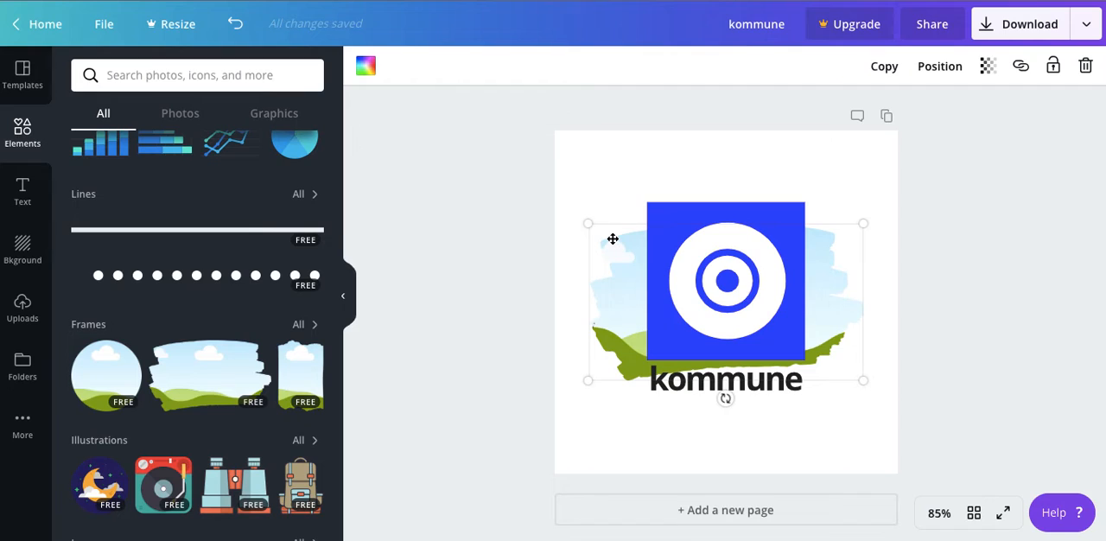
key("Delete")
Add the free blue globe icon from the elements library and send it to the back behind the logo
scroll(243, 385, "down", 3)
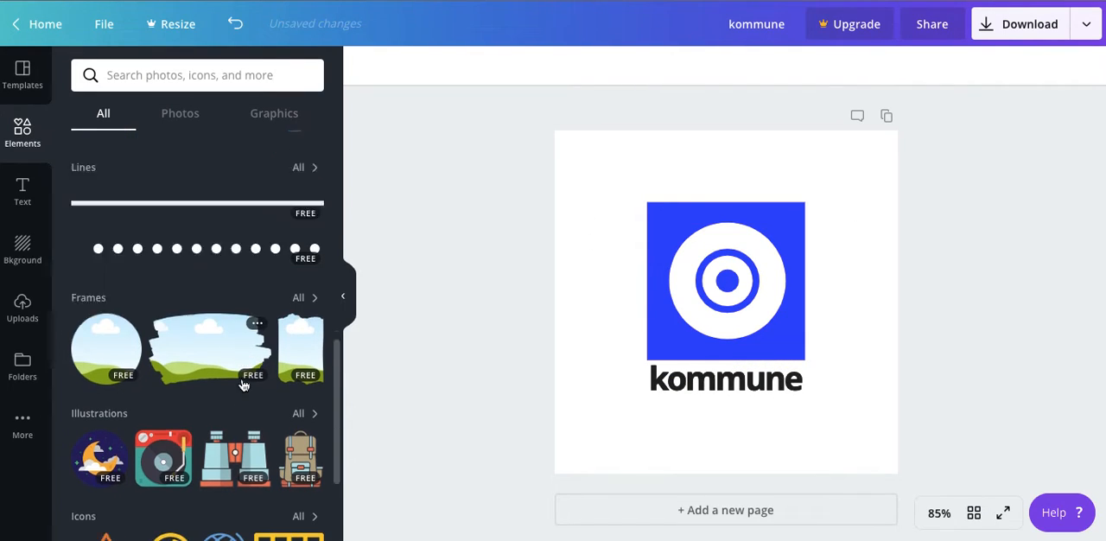
scroll(244, 385, "down", 1)
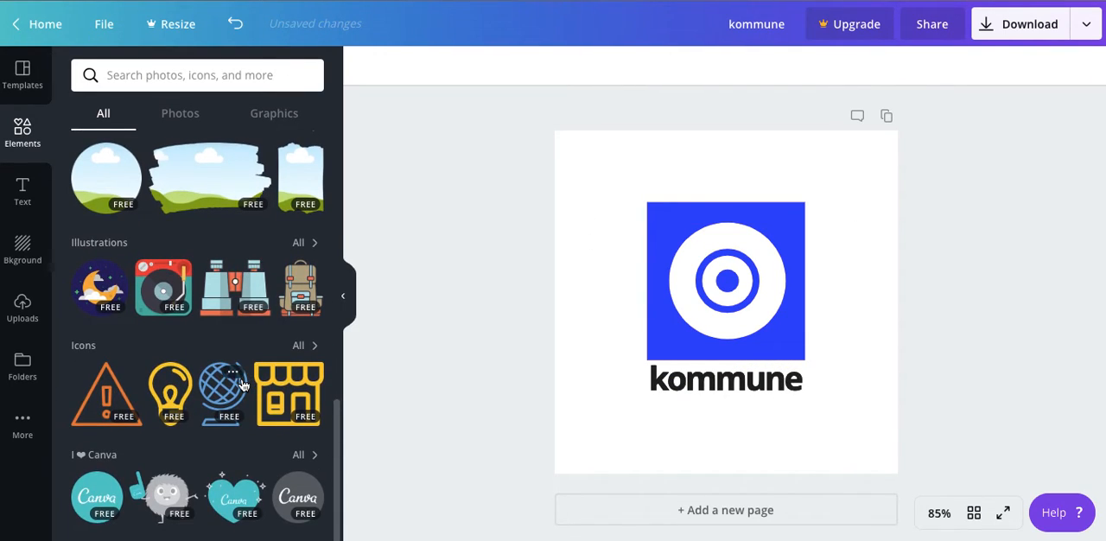
left_click(226, 389)
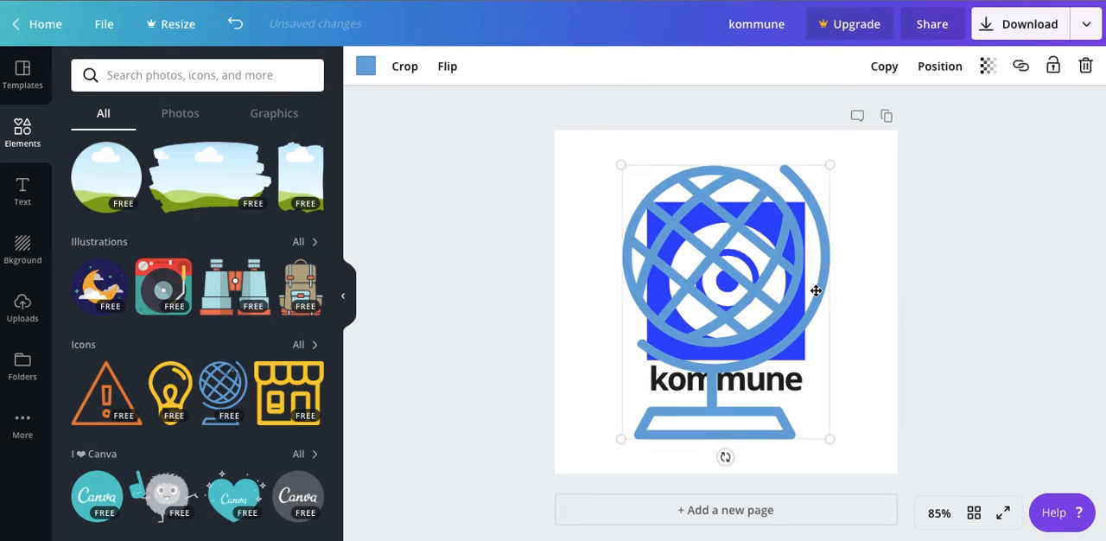
left_click(937, 68)
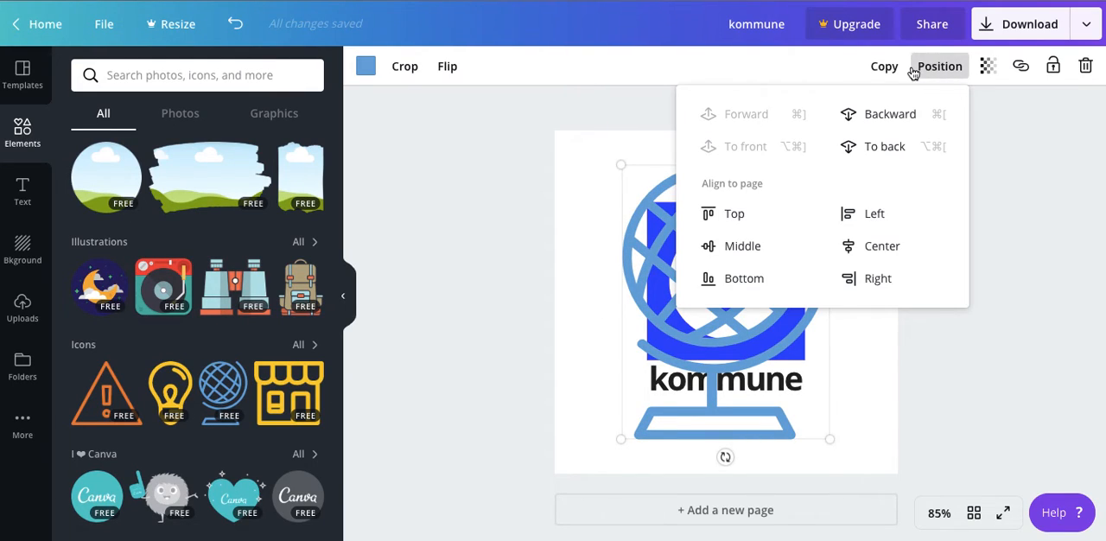
left_click(875, 148)
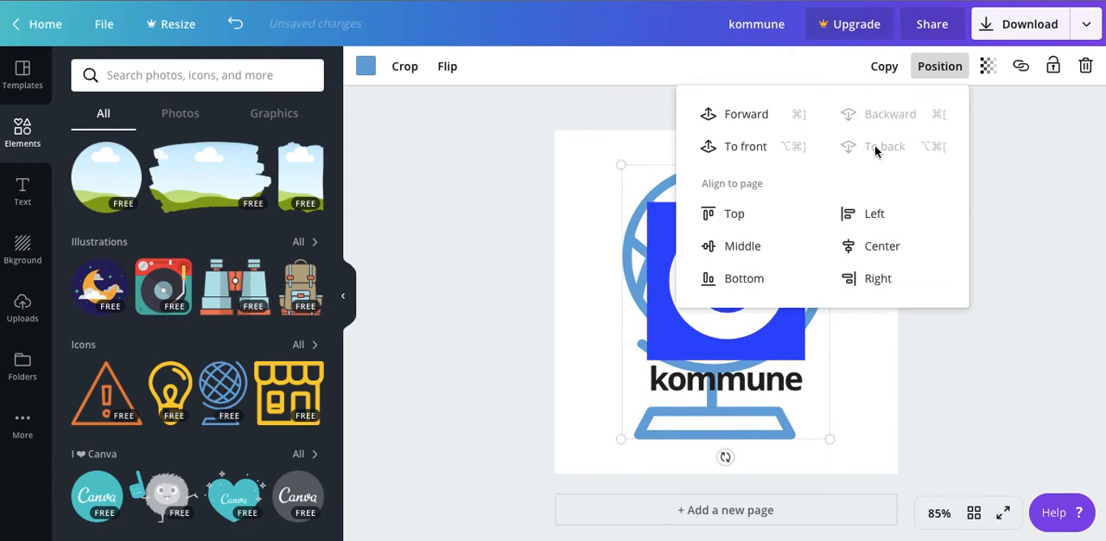
left_click(596, 296)
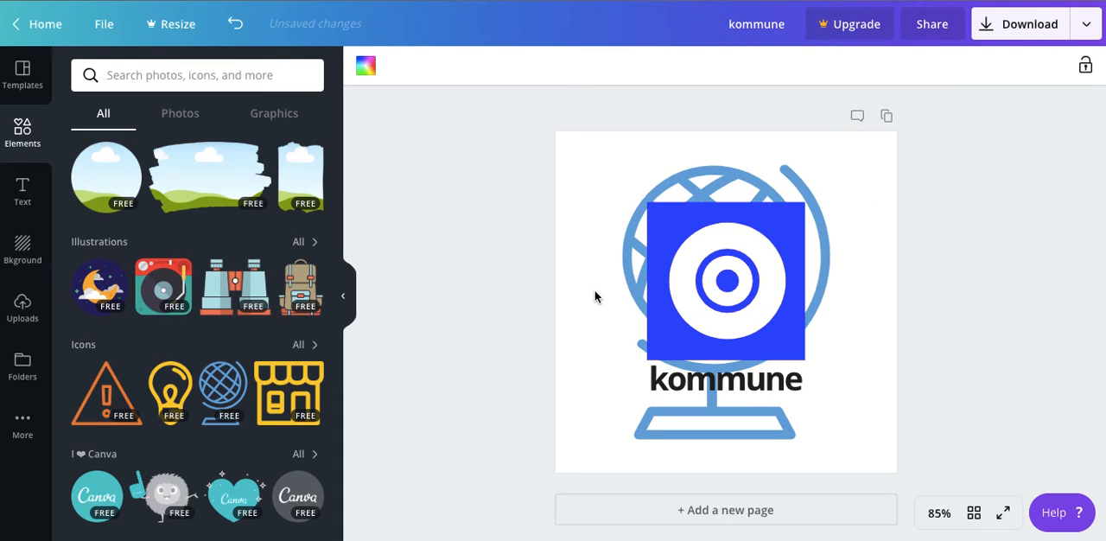
Shrink the globe icon and place it beside the end of the kommune text, at the blue square's lower-right corner
left_click_drag(745, 191, 747, 178)
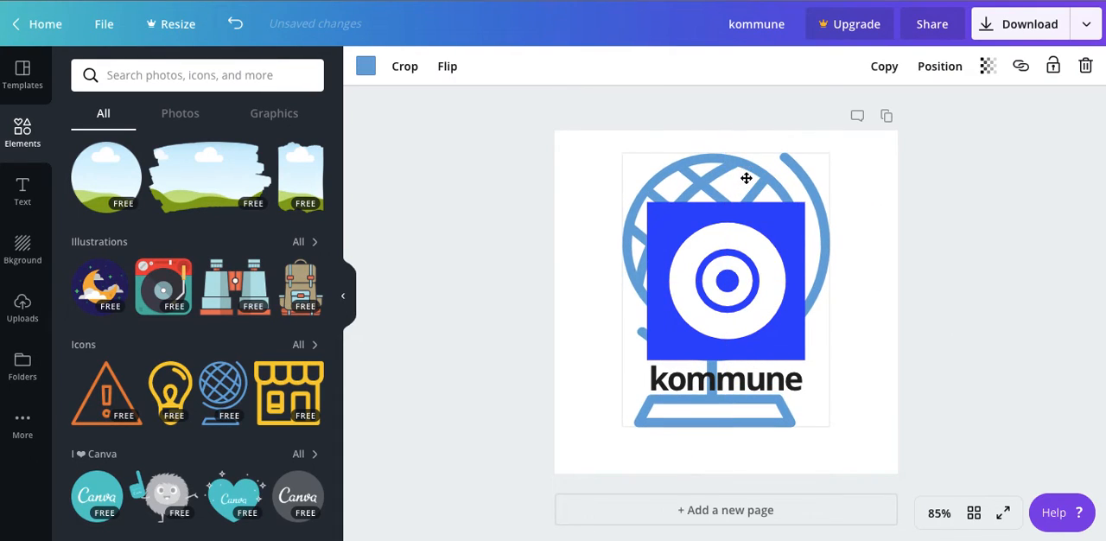
left_click_drag(829, 152, 819, 354)
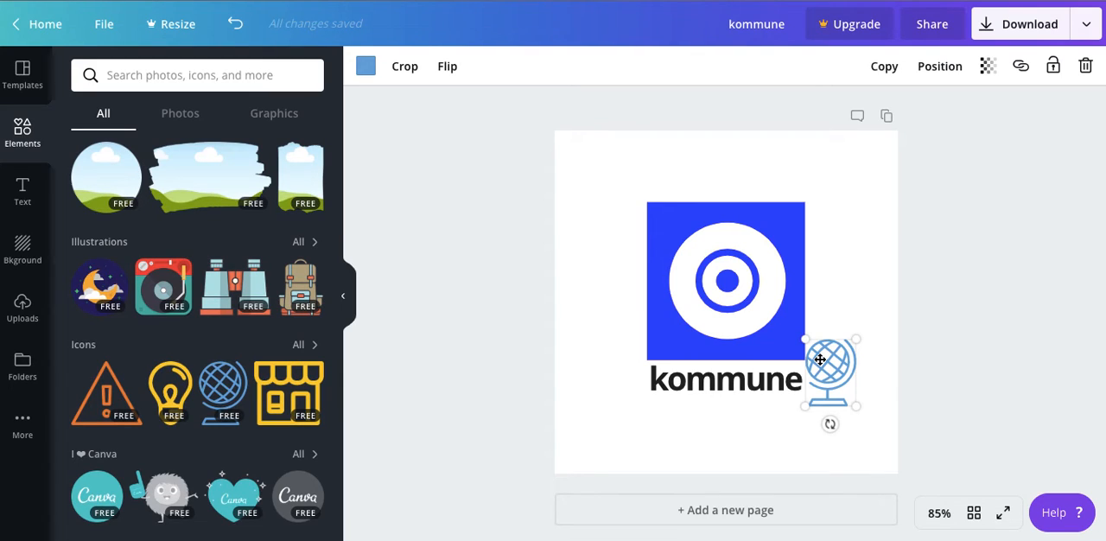
Browse the free images in the backgrounds library
left_click(24, 259)
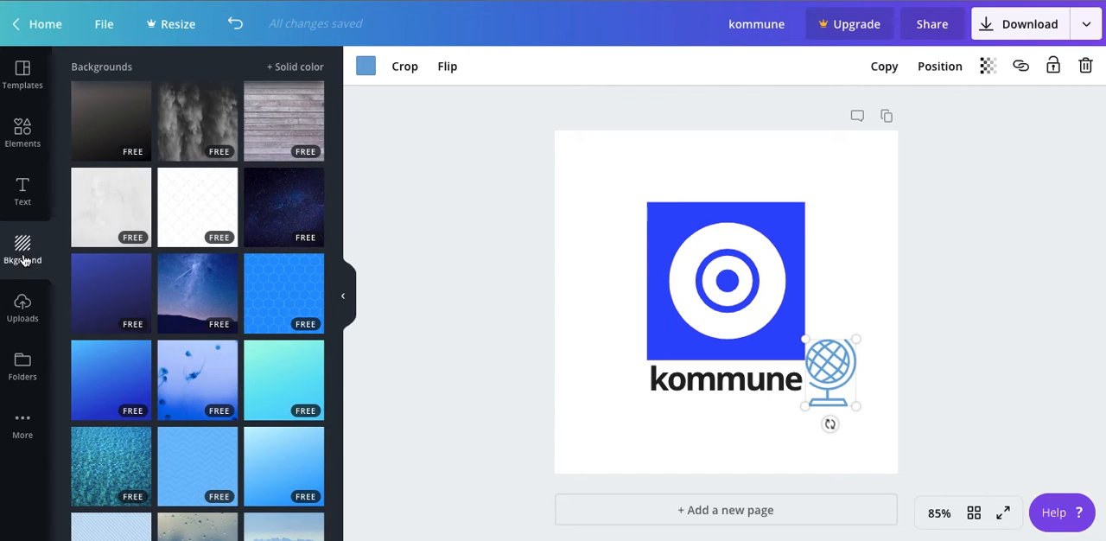
scroll(157, 283, "down", 10)
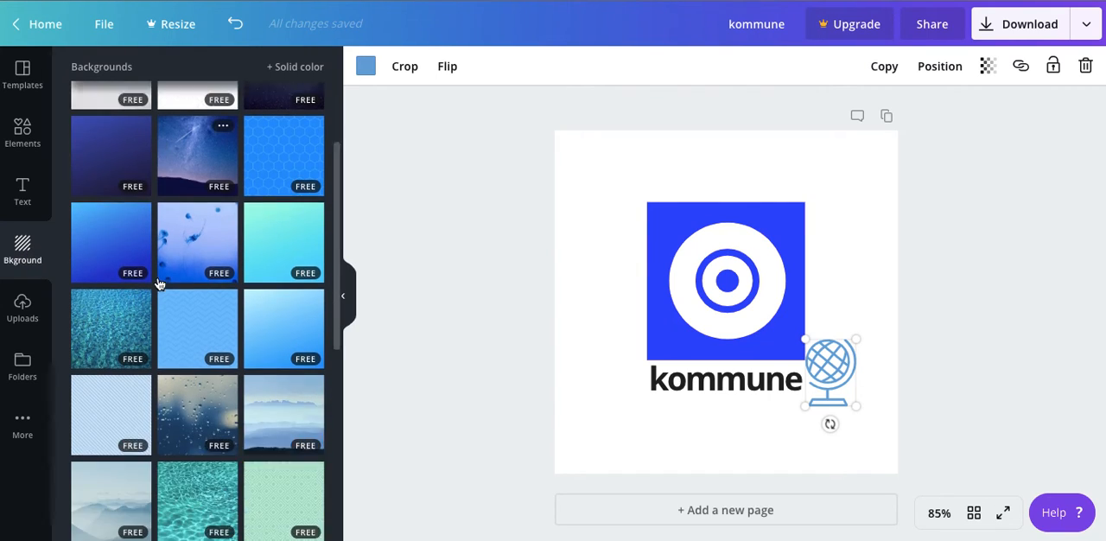
scroll(159, 283, "down", 10)
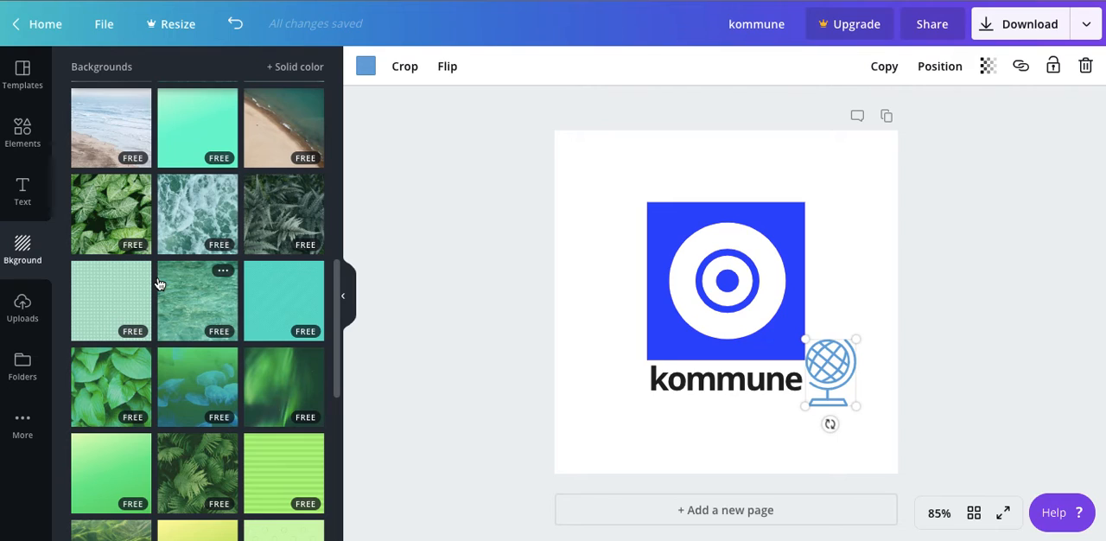
scroll(159, 283, "up", 15)
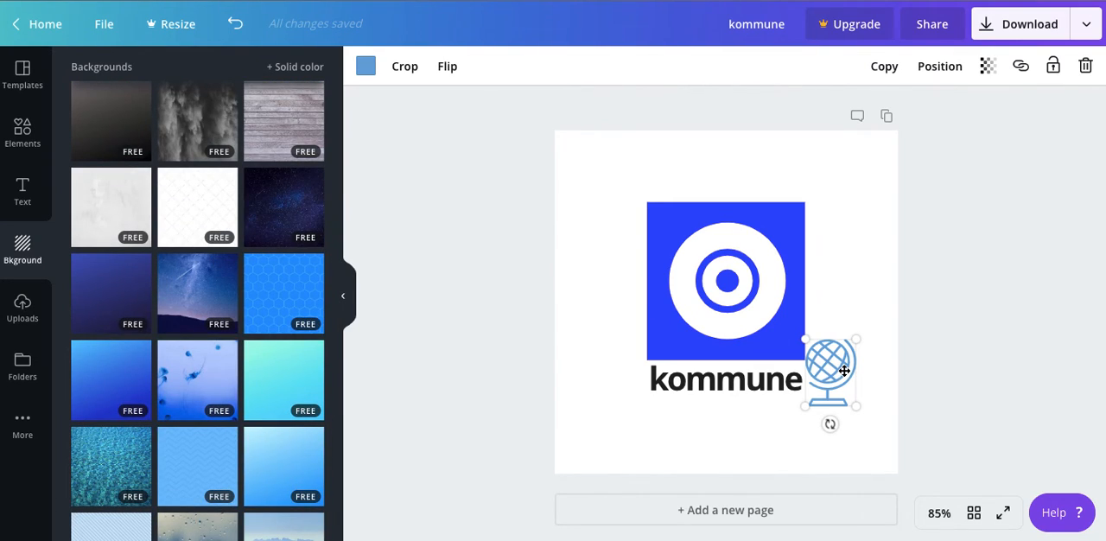
Delete the globe icon from the logo page
key("Delete")
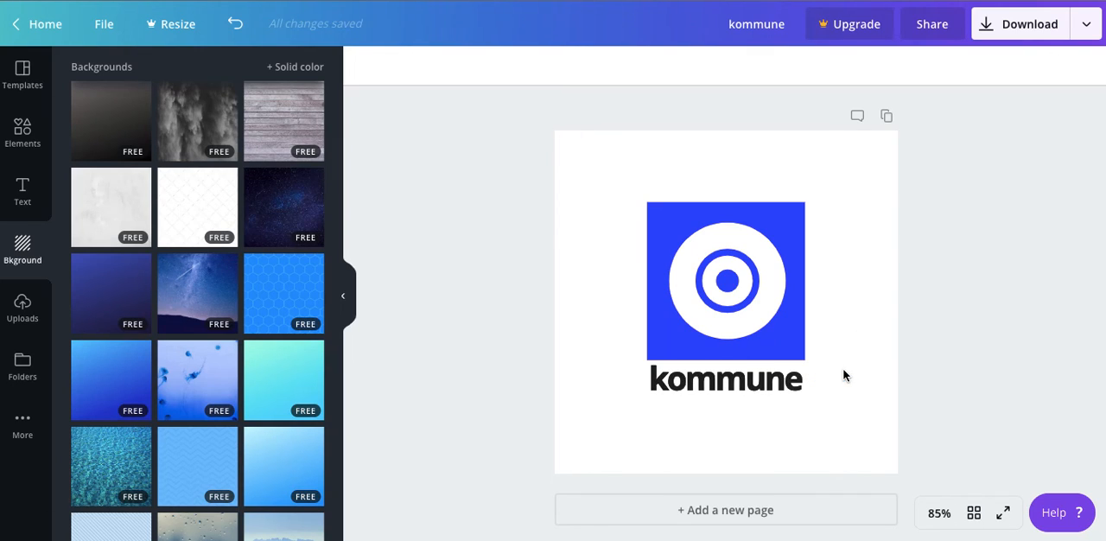
Open the transparency setting of the logo's blue square and keep it at 100
left_click(788, 244)
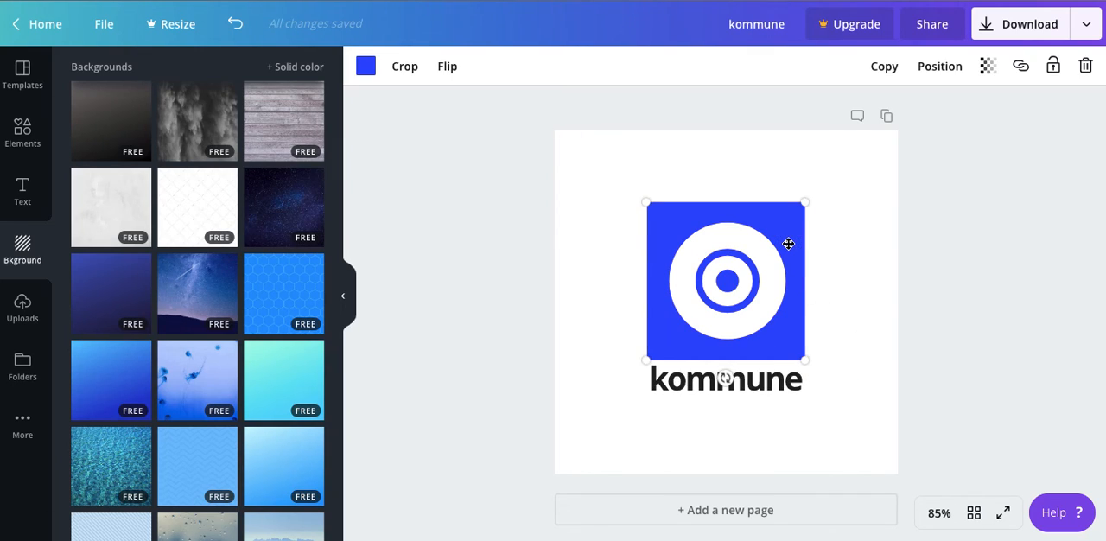
left_click(989, 66)
mouse_move(952, 108)
left_mouse_down()
mouse_move(871, 115)
mouse_move(960, 112)
left_mouse_up()
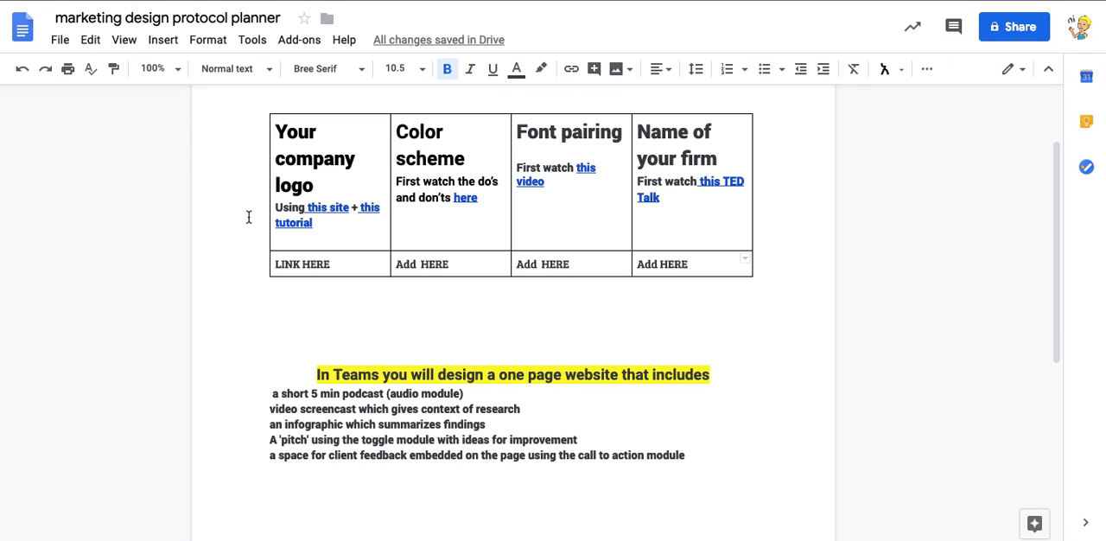
Switch to the marketing design protocol planner in Google Docs and view the company logo section of the table
scroll(248, 217, "up", 1)
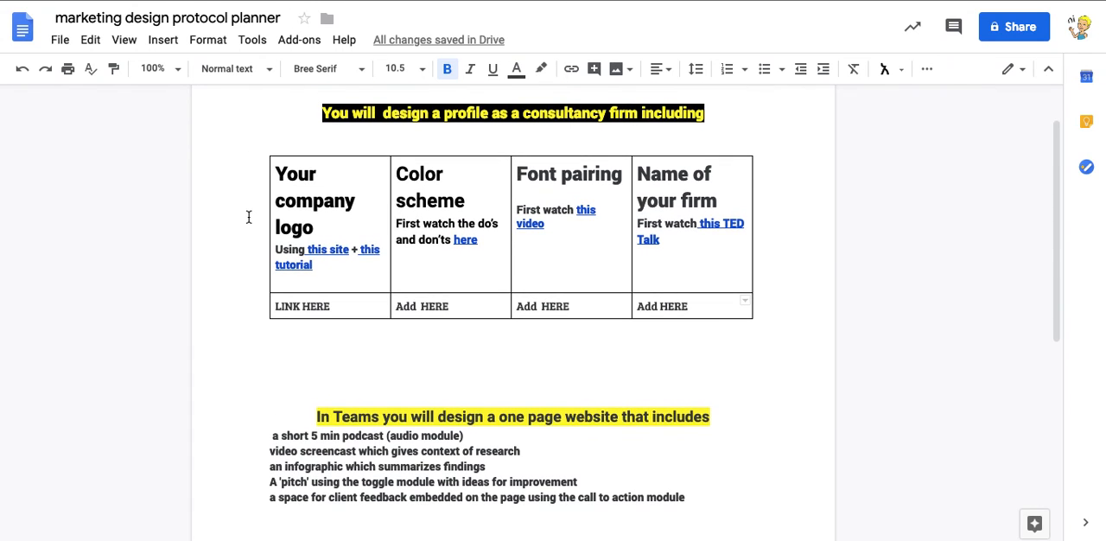